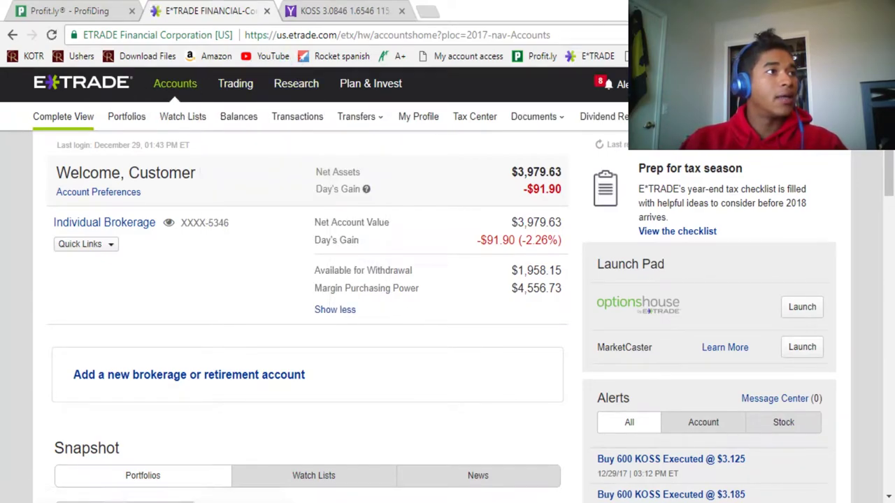
- Review the open KOSS position in OptionsHouse and the 2017 realized gains and losses by trade in the E*TRADE portfolio
key(alt+Tab)
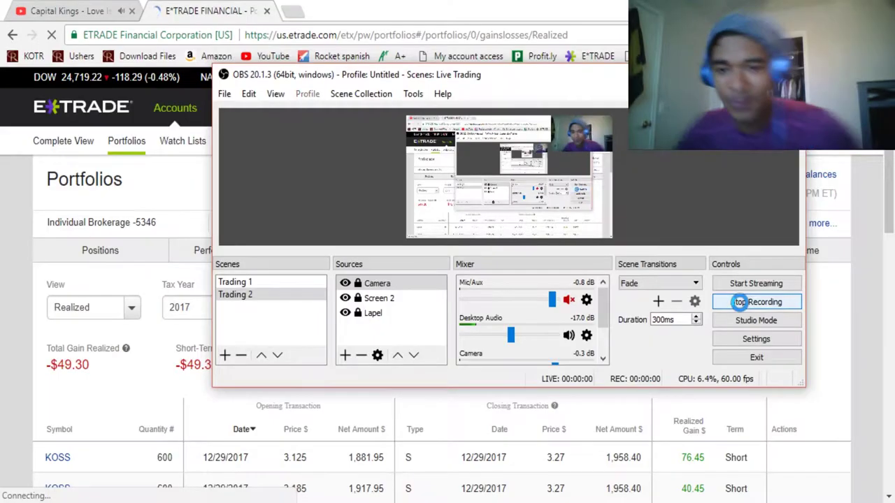
click(745, 301)
click(730, 75)
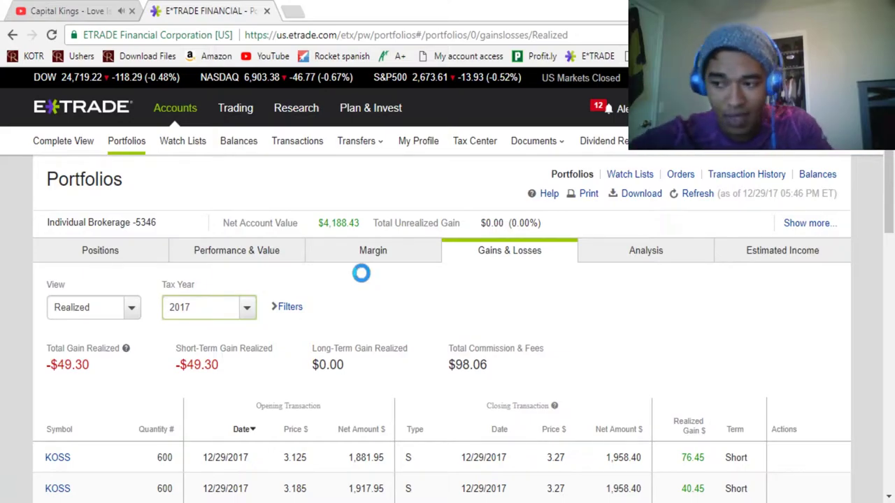
scroll(521, 370, down, 5)
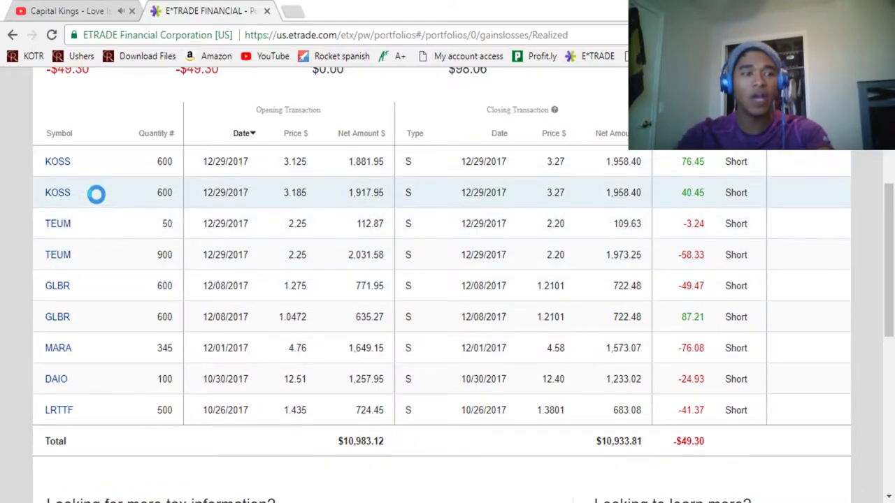
- Switch to OptionsHouse, load the TEUM chart, and collapse the account and order book sidebar
key(alt+Tab)
click(226, 72)
text(TEUM)
key(Return)
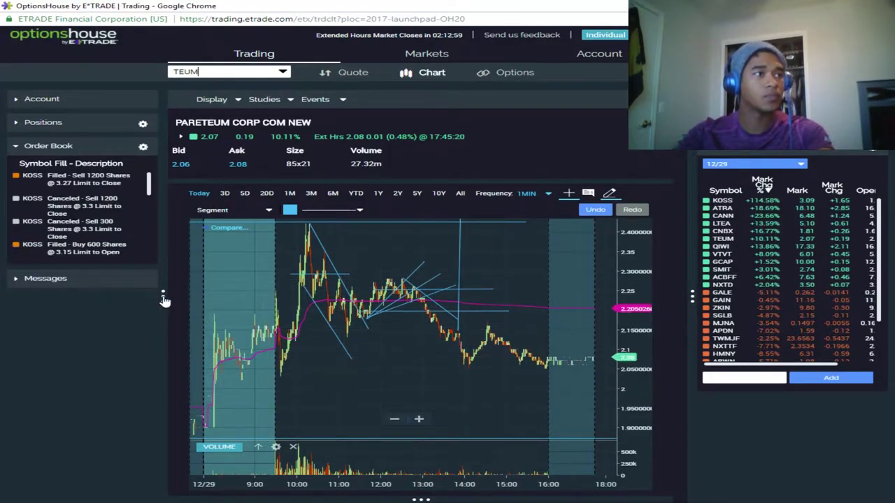
click(163, 298)
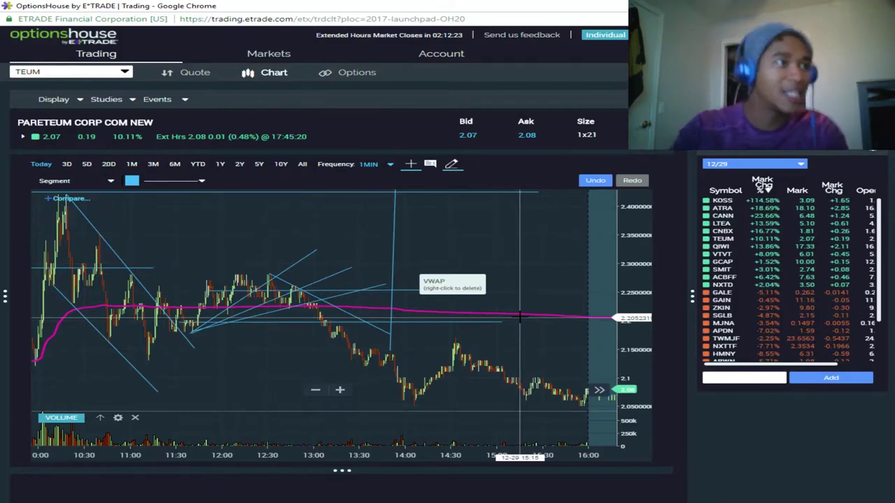
- Examine the TEUM one-minute chart around the morning peak, the falling channel and the support line near 2.20
scroll(265, 255, up, 4)
drag(254, 320, 399, 412)
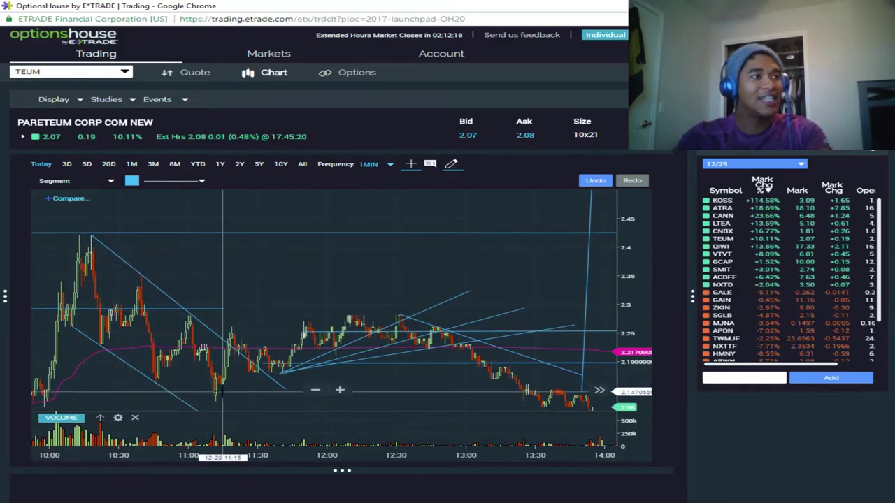
drag(376, 389, 409, 322)
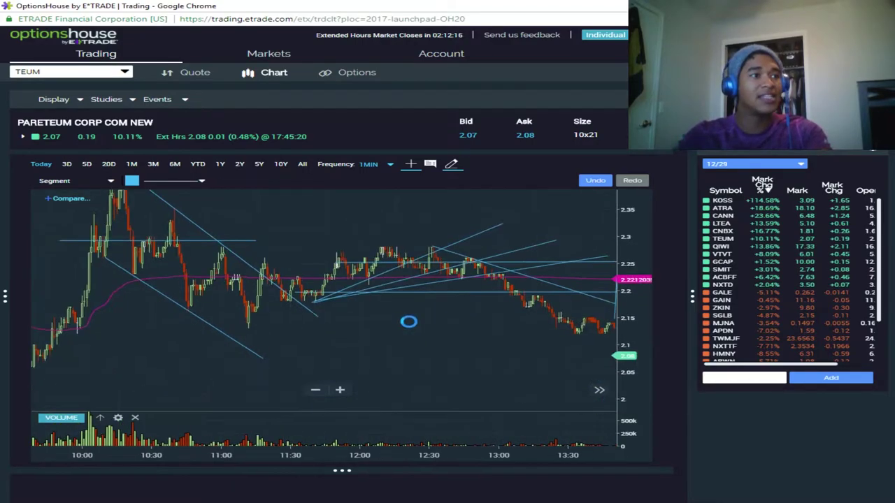
scroll(412, 322, down, 7)
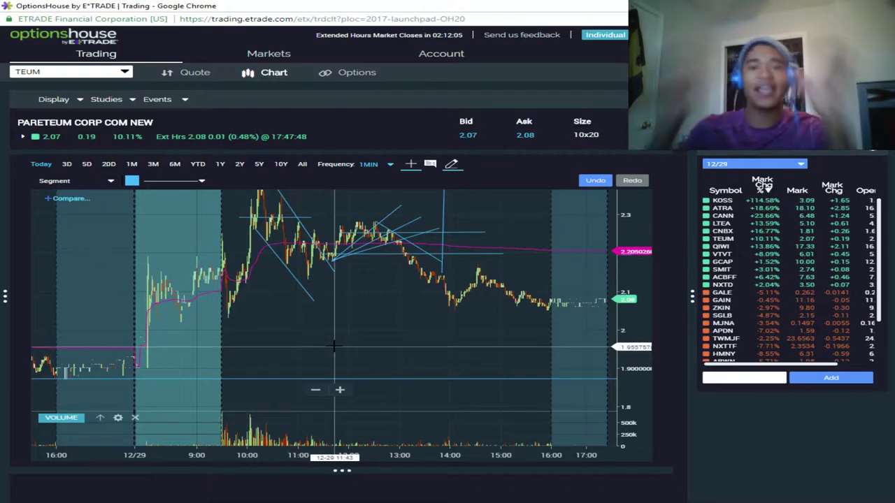
drag(324, 324, 352, 395)
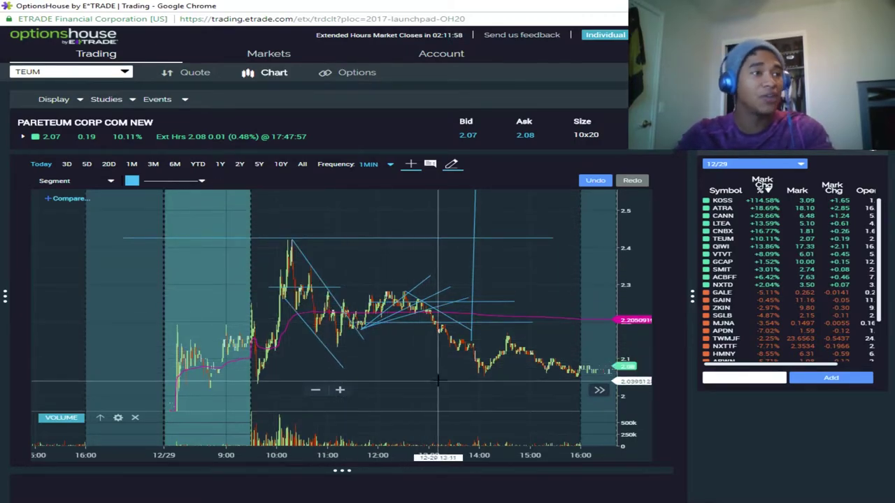
scroll(377, 367, up, 2)
scroll(318, 322, up, 2)
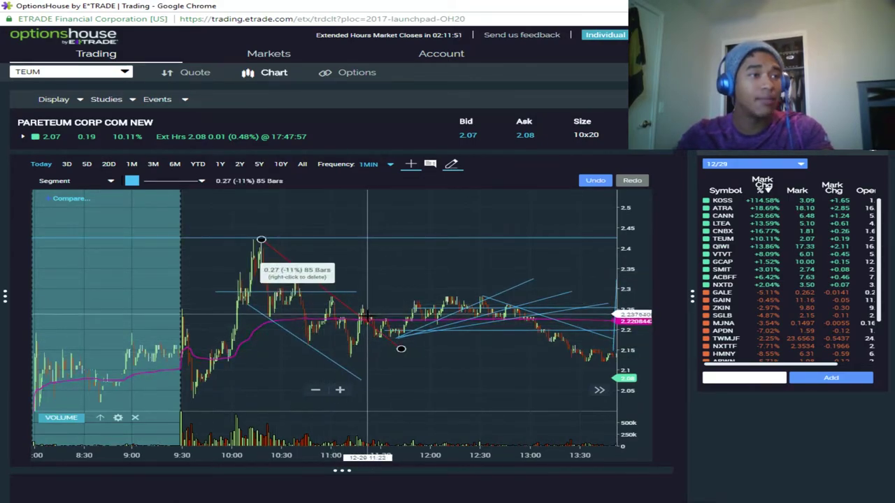
scroll(460, 400, up, 3)
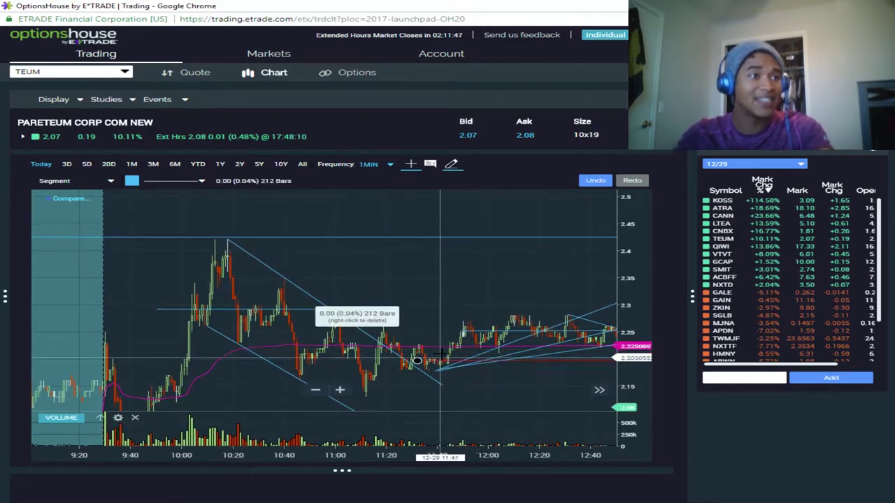
right_click(428, 328)
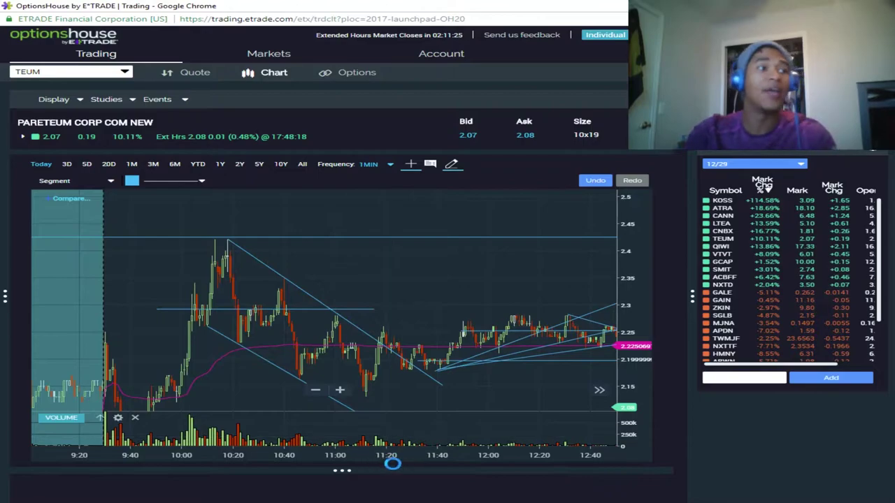
- Examine TEUM's midday price action against its rising trend lines, VWAP and the decline after 13:00
drag(483, 396, 308, 365)
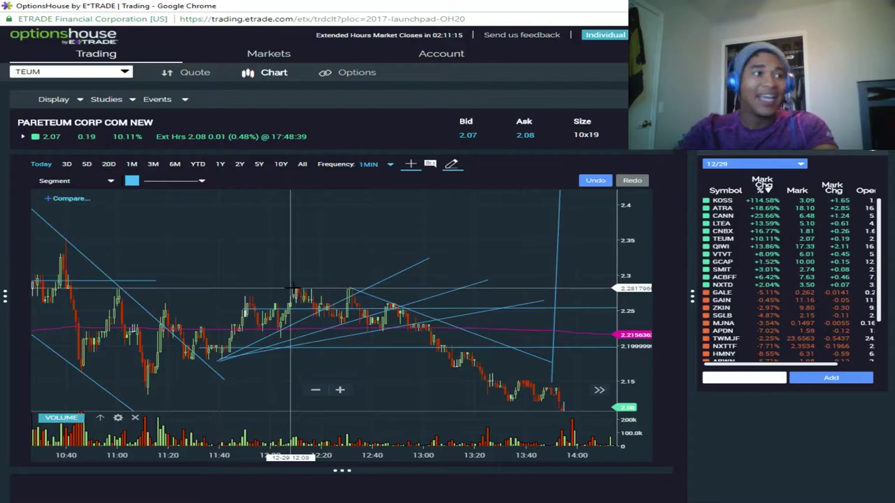
click(324, 308)
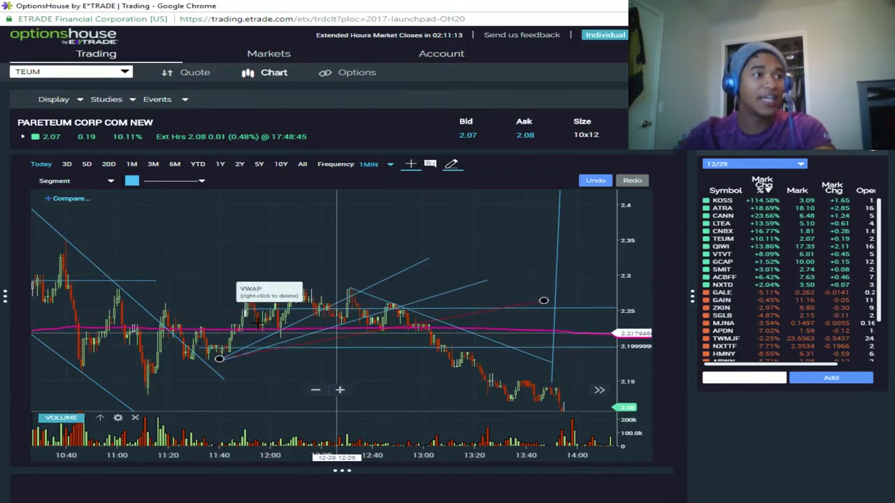
click(451, 405)
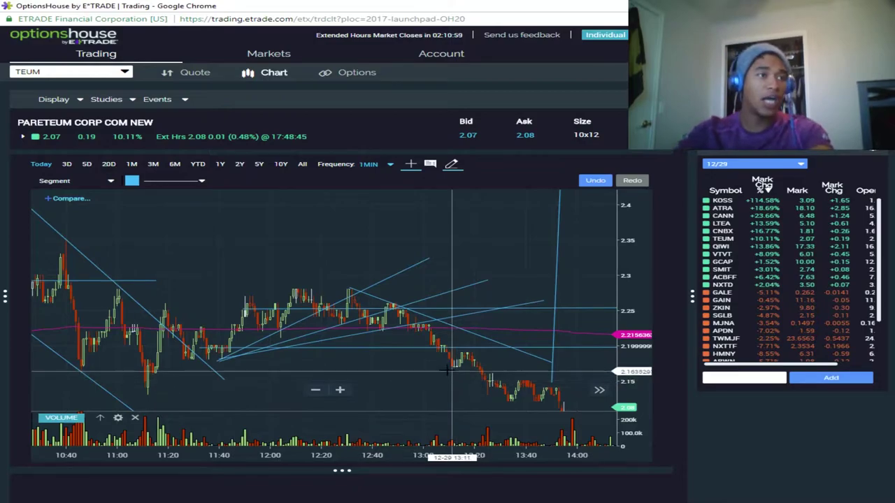
scroll(437, 370, down, 4)
drag(507, 297, 552, 247)
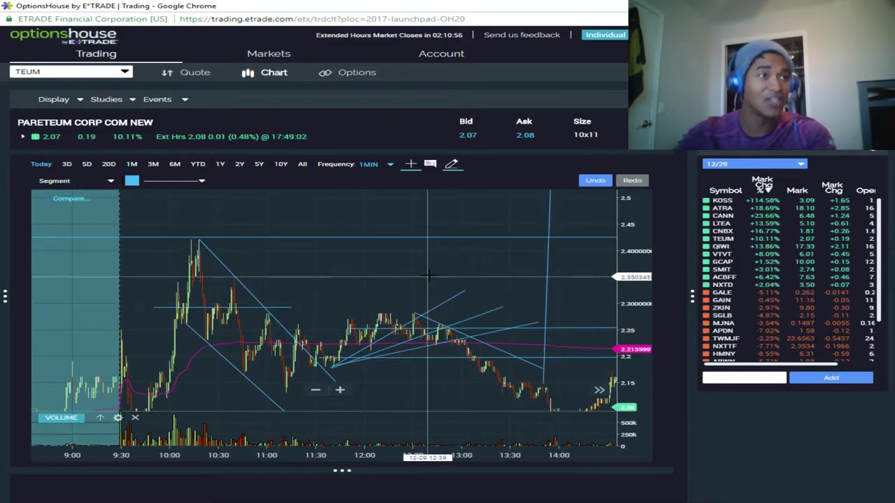
drag(428, 244, 413, 228)
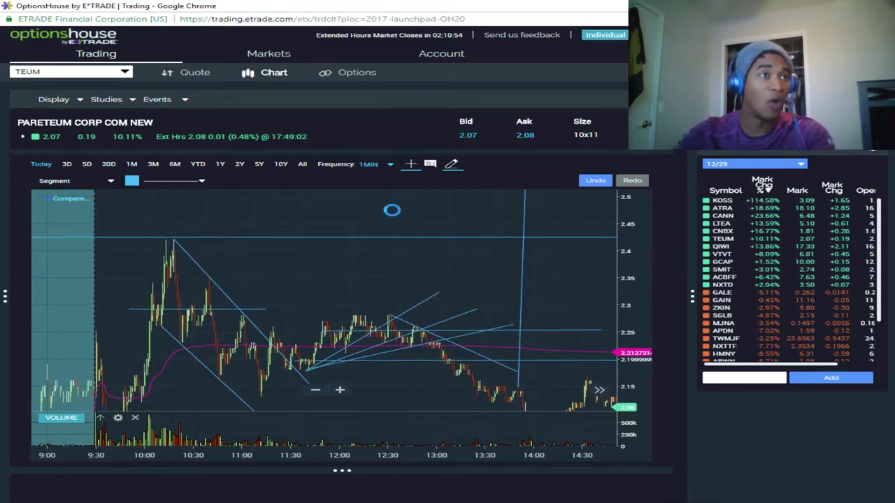
scroll(415, 319, up, 4)
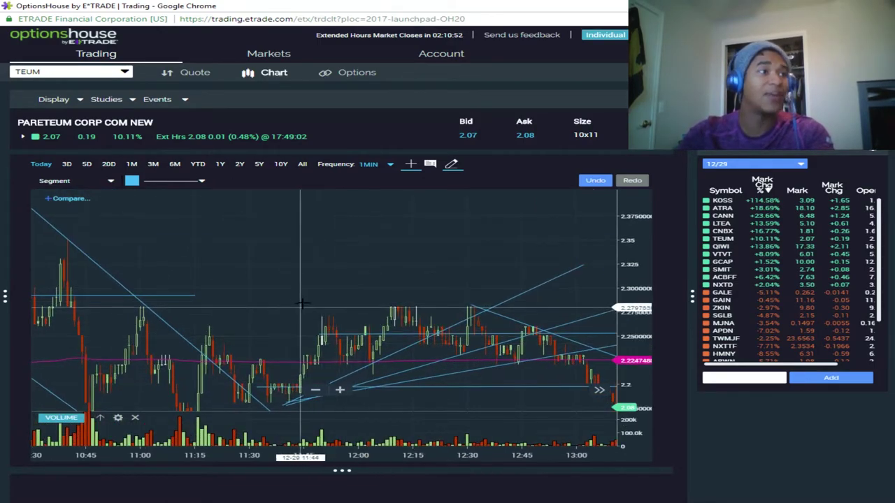
scroll(300, 336, down, 3)
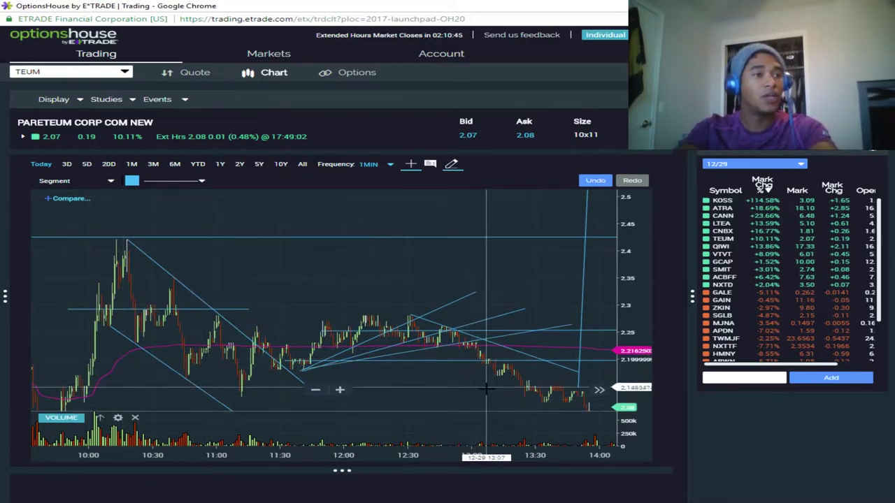
click(283, 362)
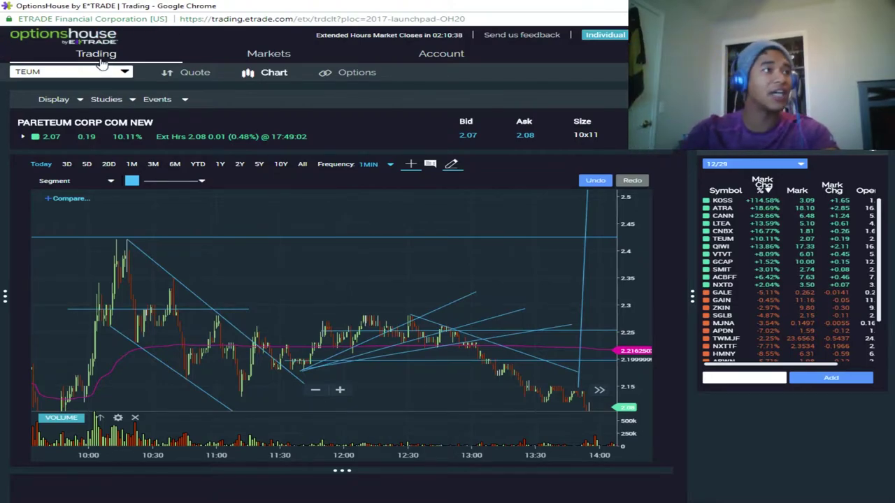
- Check the realized trades in E*TRADE, and load the KOSS chart in OptionsHouse
click(102, 68)
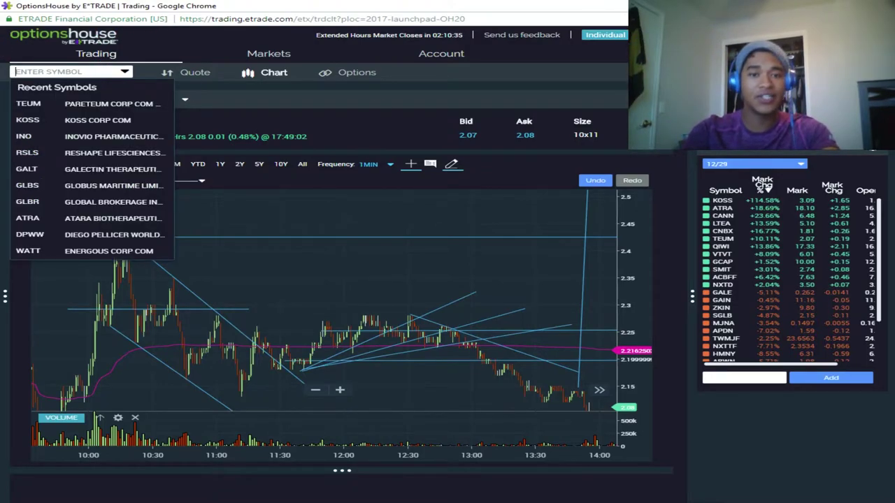
key(alt+Tab)
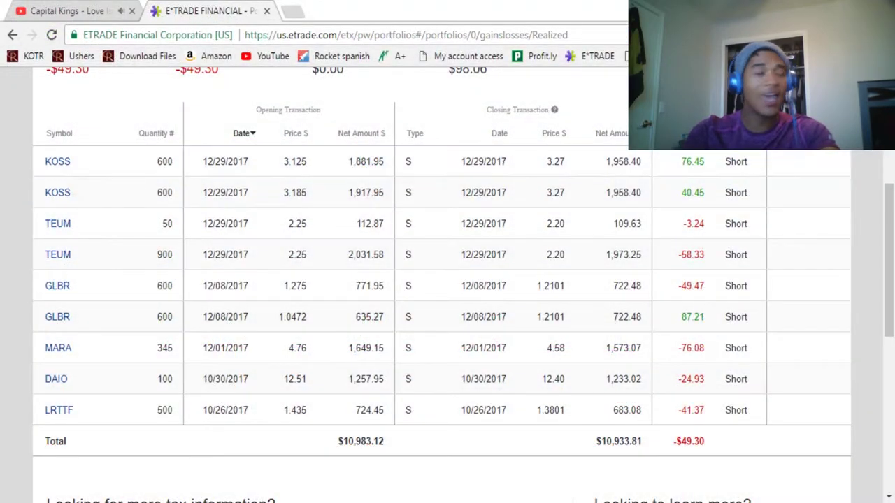
key(alt+Tab)
text(KOSS)
key(Return)
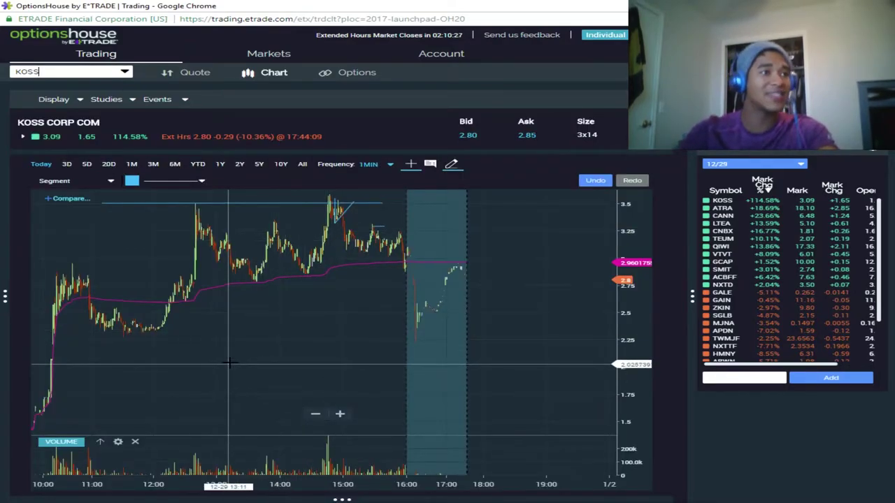
- Examine the KOSS one-minute chart around the resistance line near 3.5 and the price action just before 15:00
scroll(266, 360, up, 3)
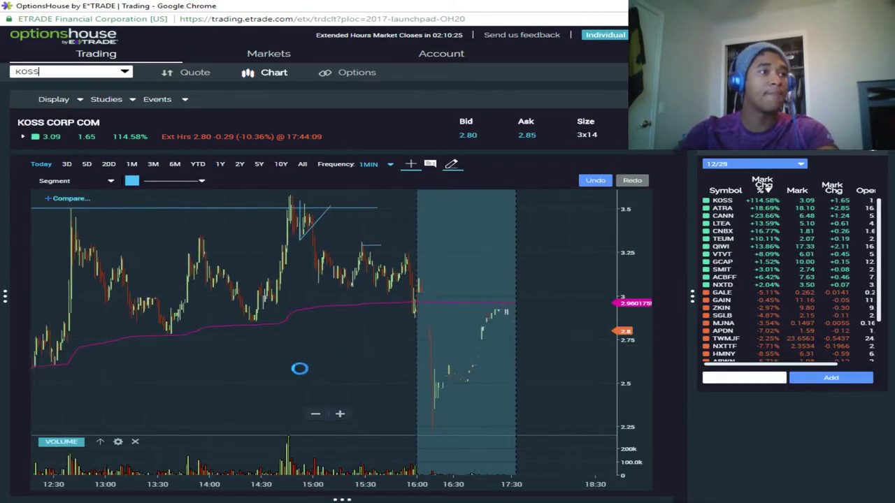
drag(302, 369, 486, 367)
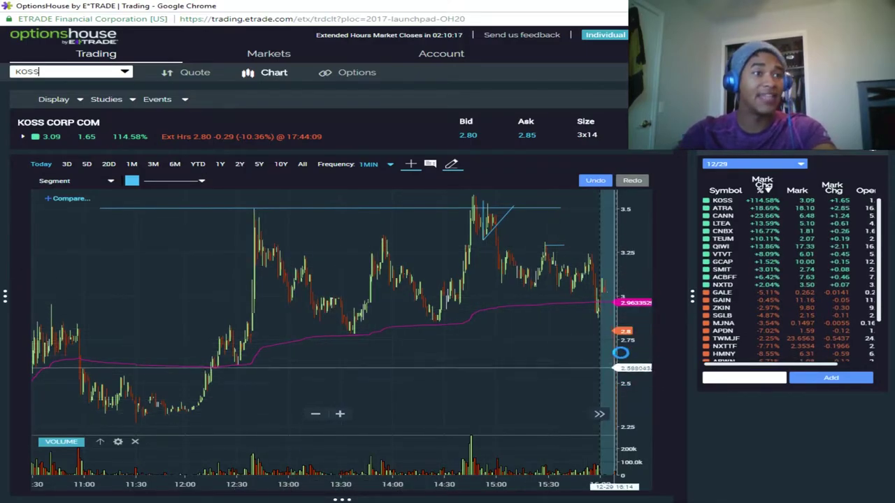
click(268, 207)
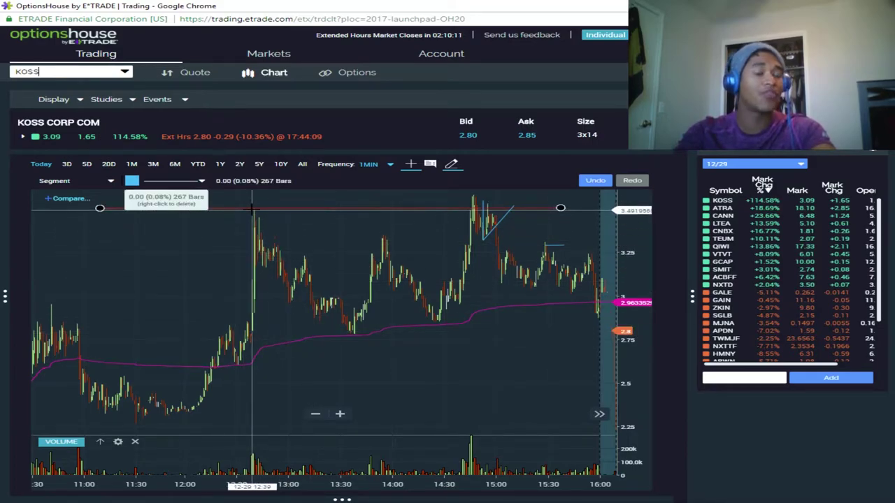
click(246, 210)
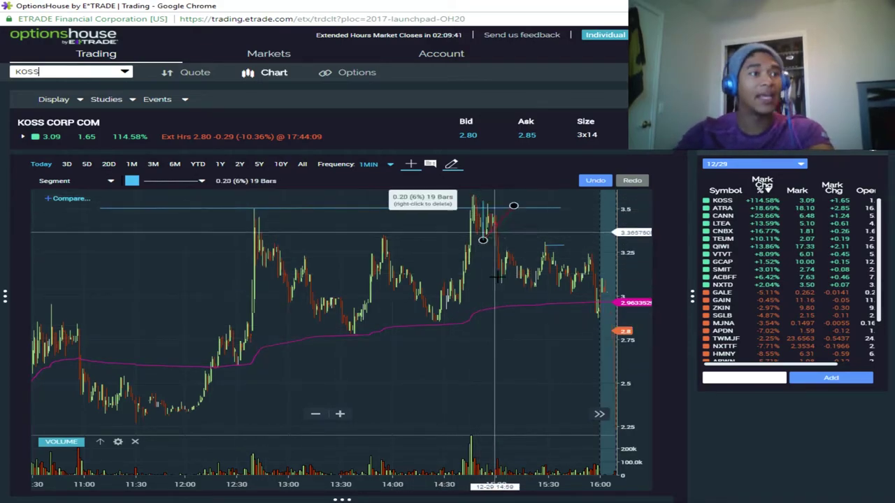
scroll(504, 327, up, 2)
scroll(377, 298, up, 1)
drag(498, 396, 366, 399)
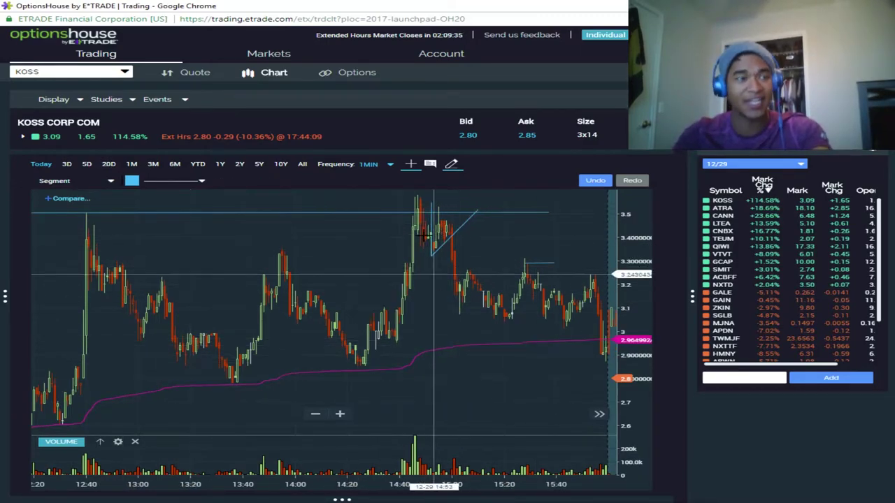
mouse_move(423, 235)
mouse_down()
mouse_move(463, 209)
mouse_move(456, 221)
mouse_up()
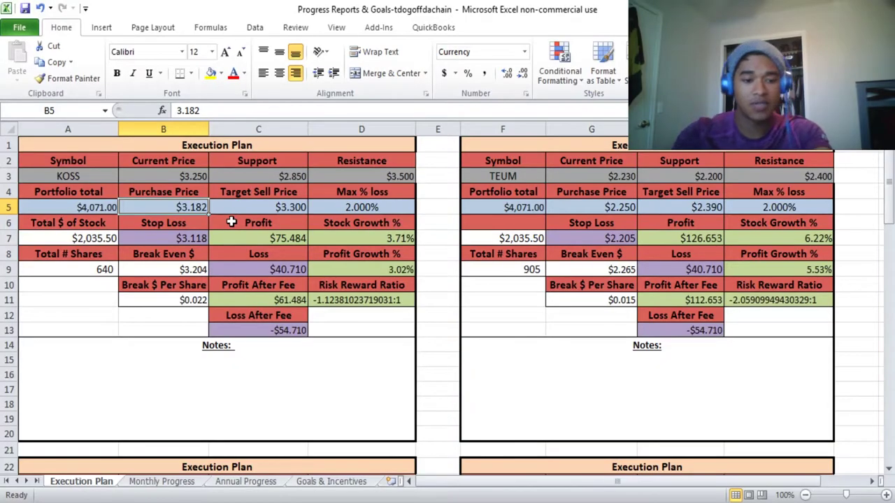
- In the Excel Execution Plan sheet, set the KOSS purchase price to 3.15 and target sell price to 3.4
text(3.15)
key(Return)
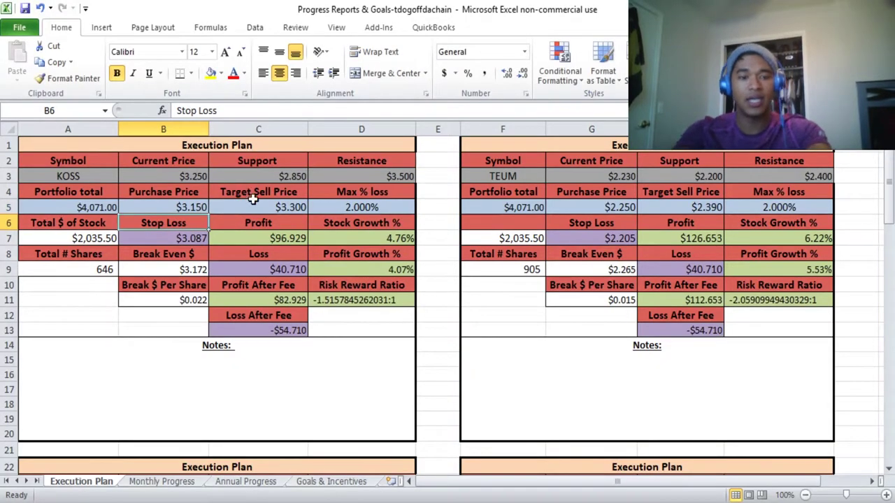
click(291, 214)
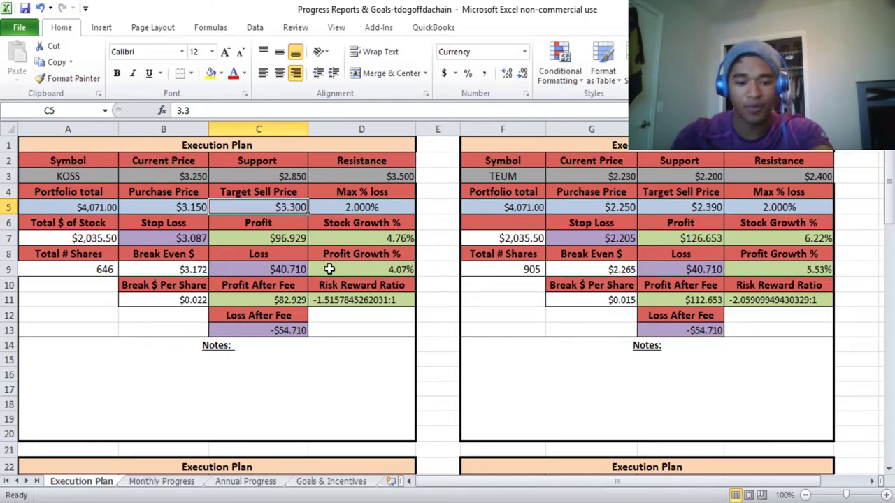
text(3.4)
key(Return)
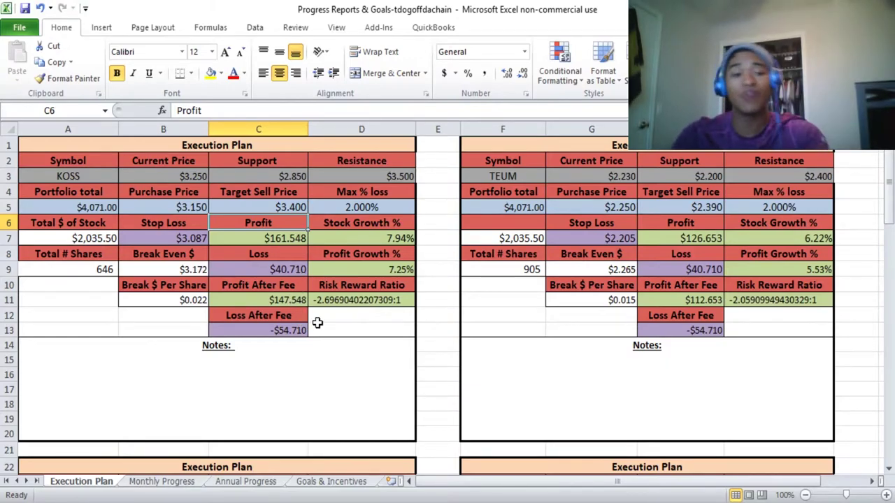
- Check the KOSS loss after fee and risk reward ratio, and return to the OptionsHouse KOSS chart around 15:00
click(291, 330)
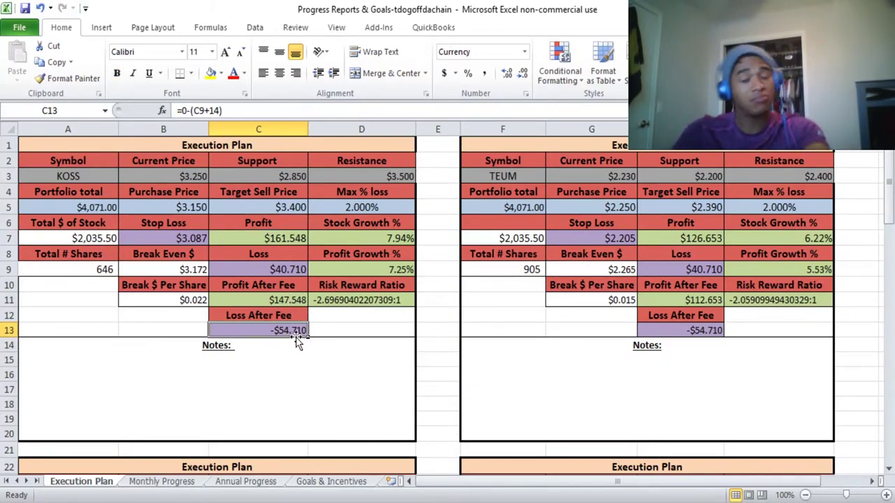
click(327, 302)
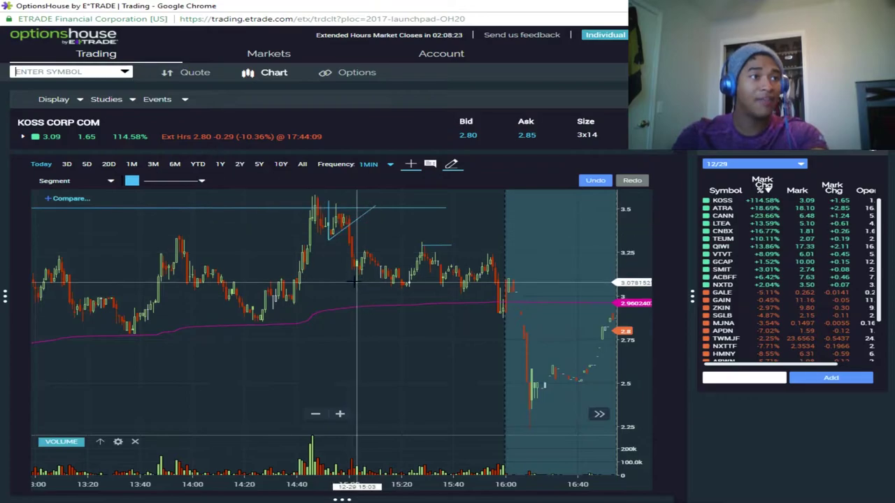
scroll(357, 291, up, 3)
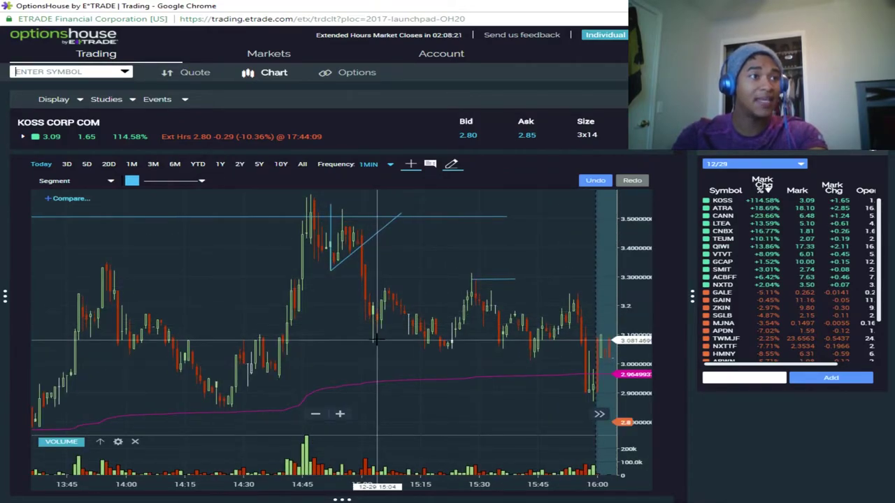
- Draw a short rising segment above the KOSS candles around 15:15 on the one-minute chart, and remove it
scroll(399, 335, up, 2)
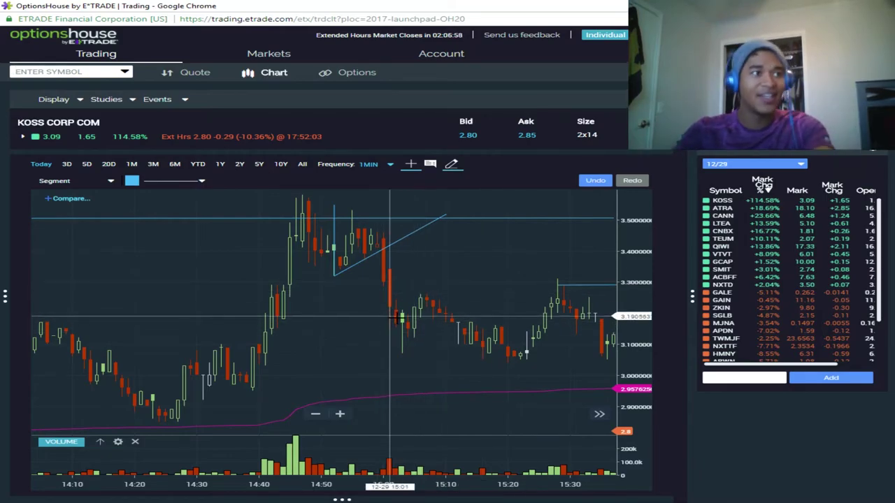
click(471, 290)
click(496, 256)
right_click(484, 273)
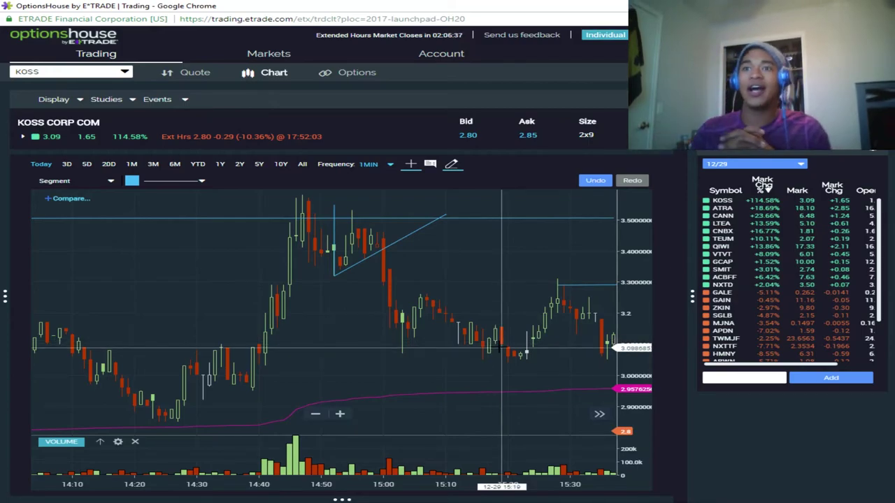
- Expand the account sidebar to review the filled and canceled KOSS orders in the Order Book, and collapse it again
click(5, 297)
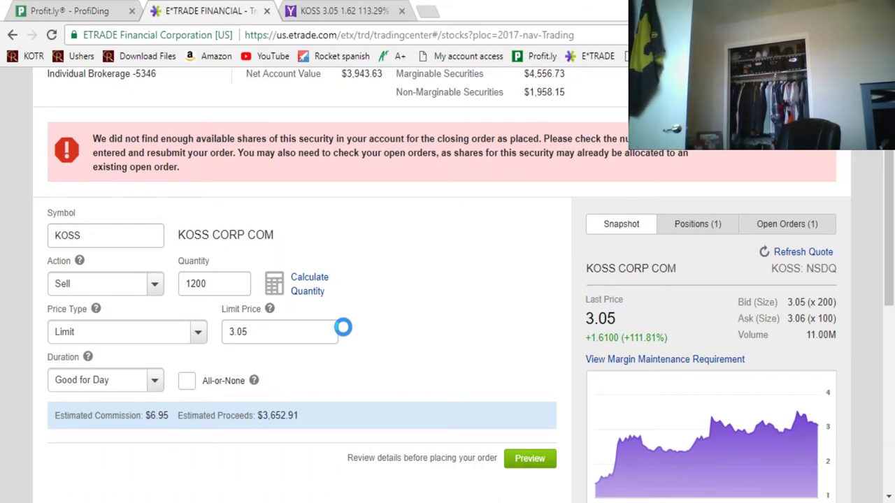
scroll(343, 328, up, 1)
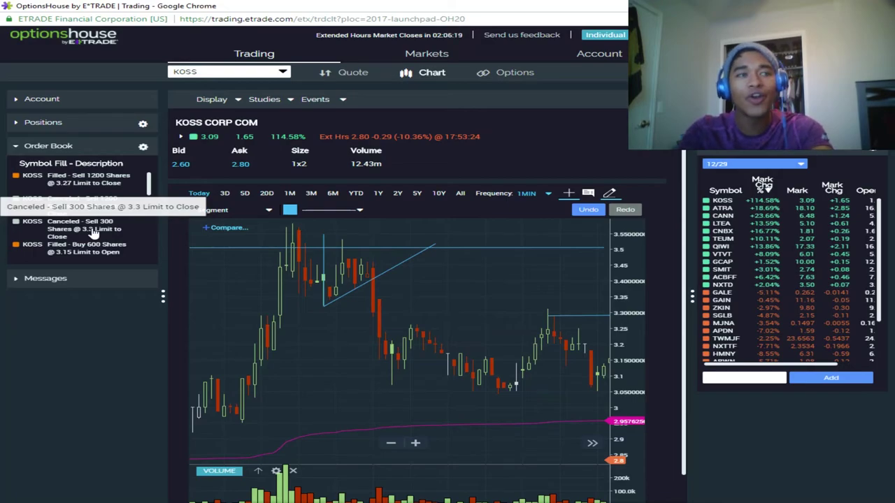
click(163, 300)
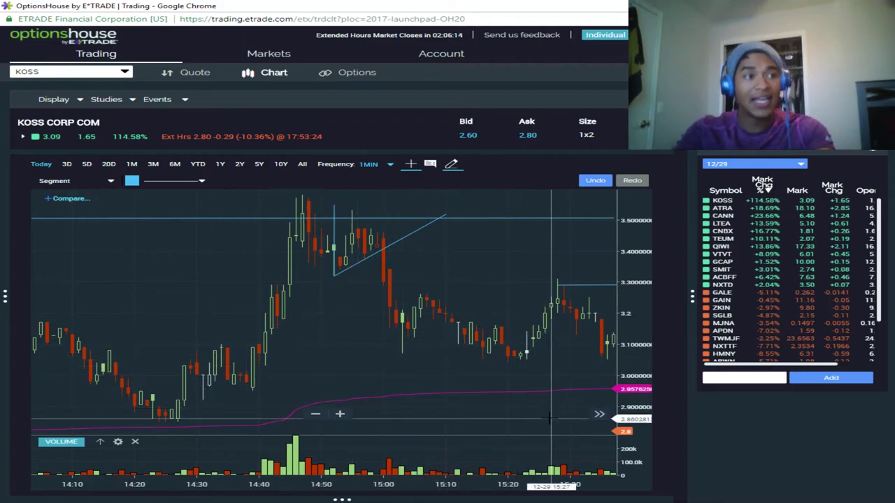
- Examine the latest price action on the KOSS chart, and switch to the Execution Plan sheet in Excel
click(599, 414)
drag(464, 372, 424, 372)
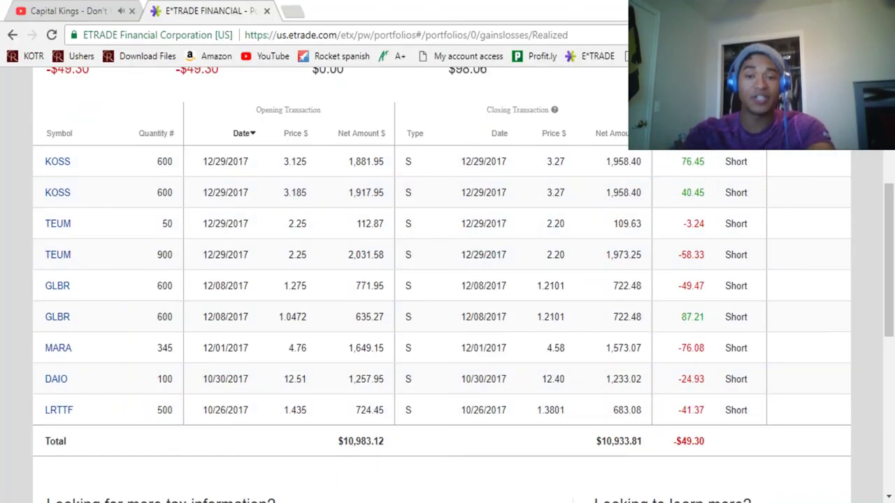
mouse_move(271, 502)
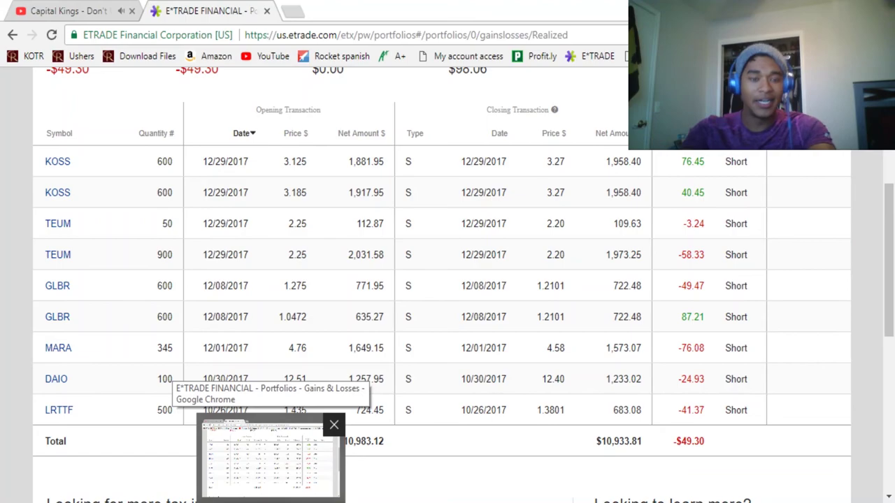
click(383, 502)
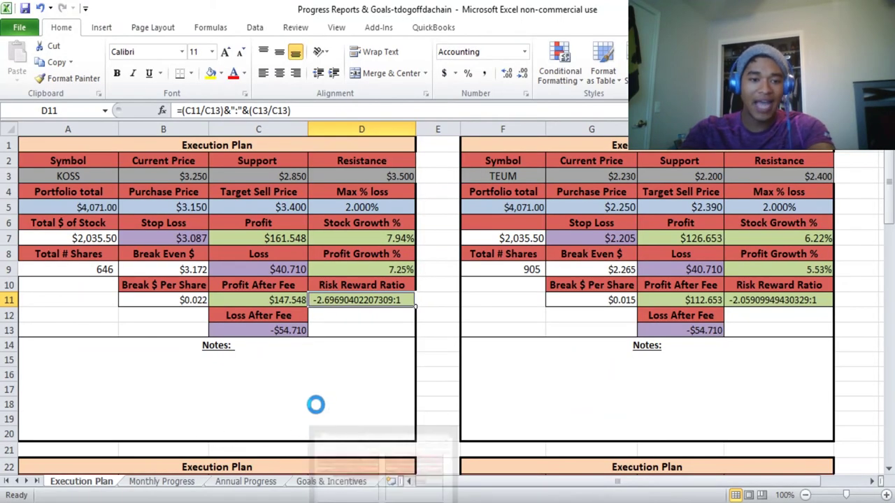